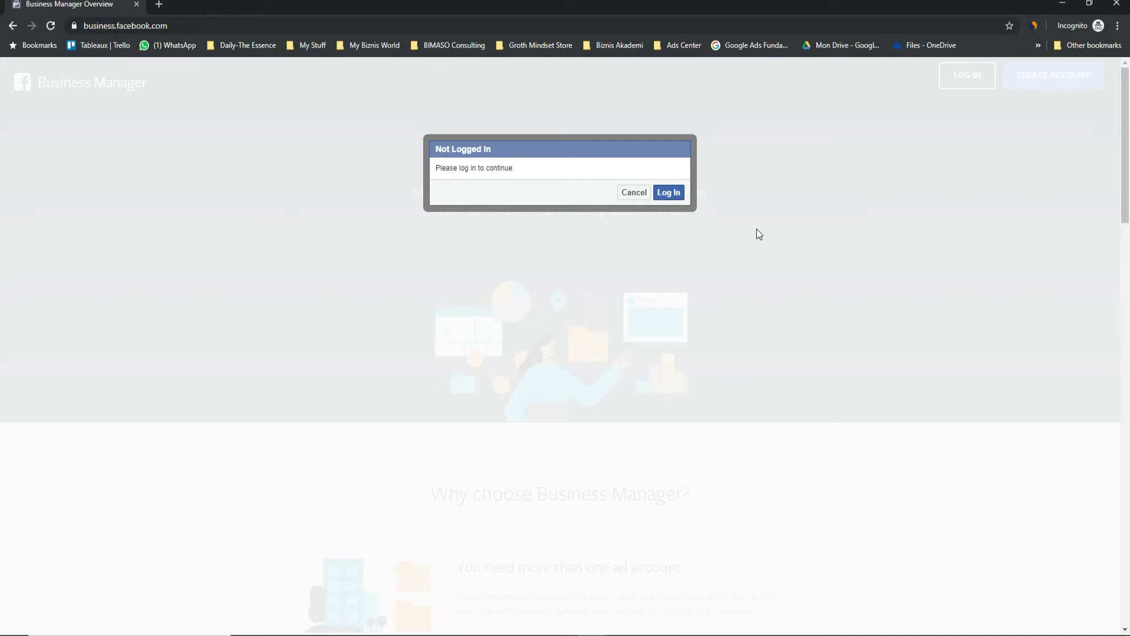
Step: Cancel the Not Logged In prompt to reveal the Business Manager overview page
left_click(634, 193)
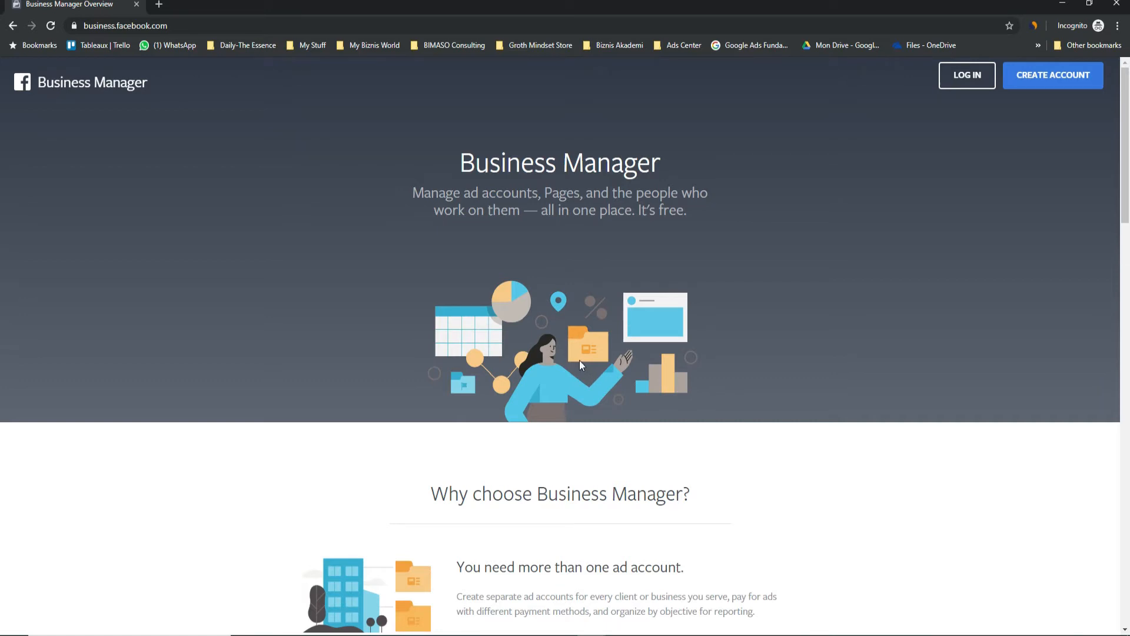
scroll(579, 361, "down", 5)
scroll(582, 377, "down", 3)
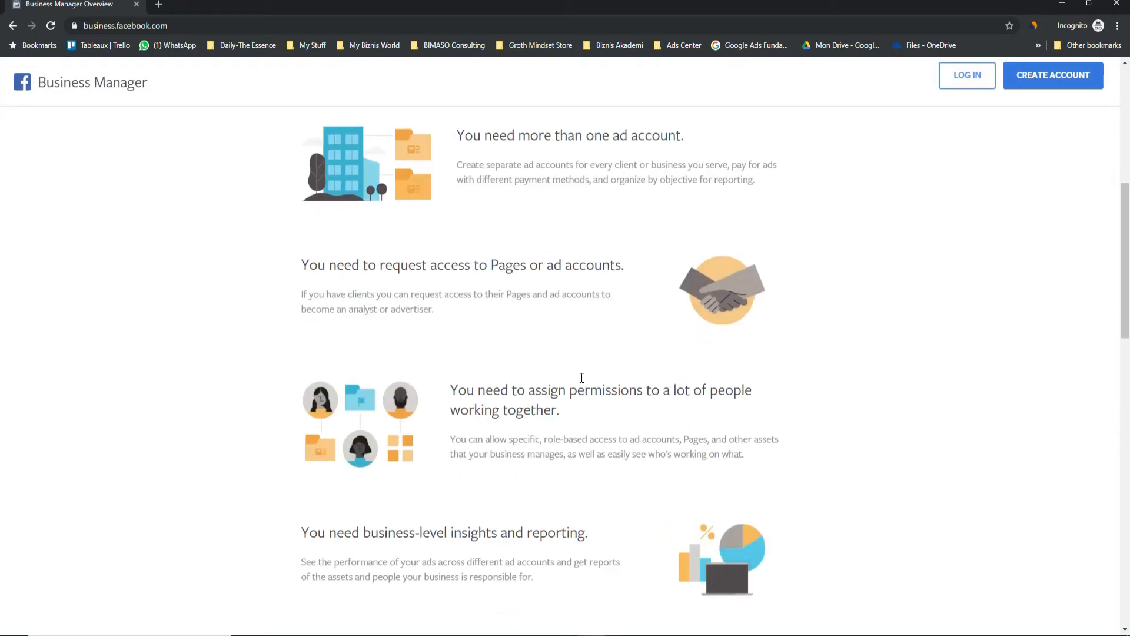
scroll(581, 377, "up", 7)
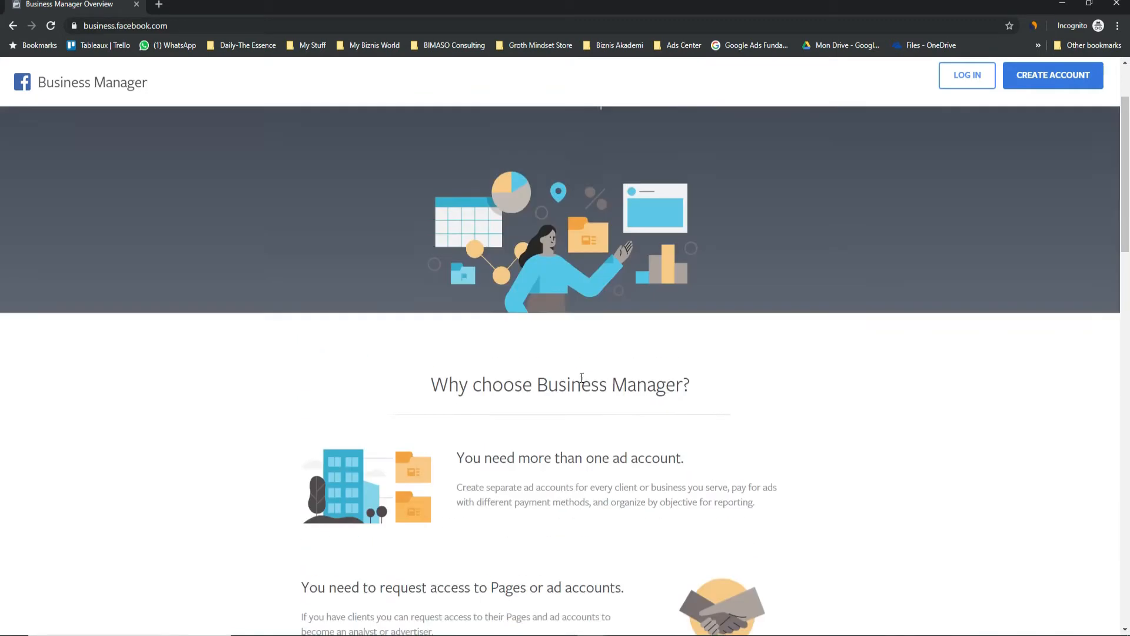
scroll(581, 380, "up", 1)
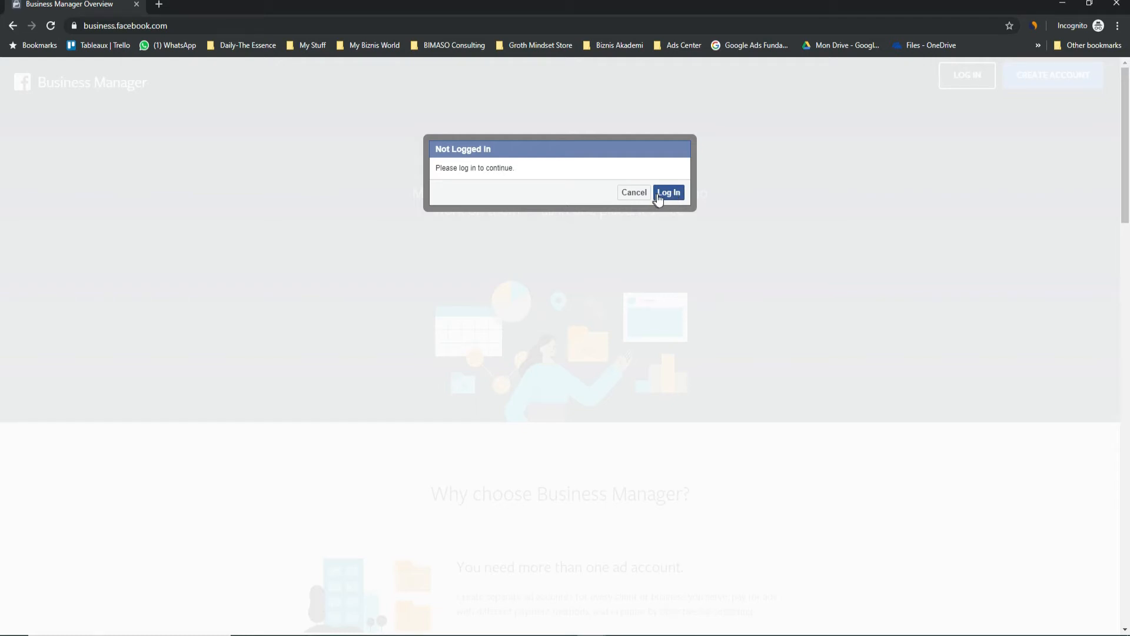
left_click(632, 193)
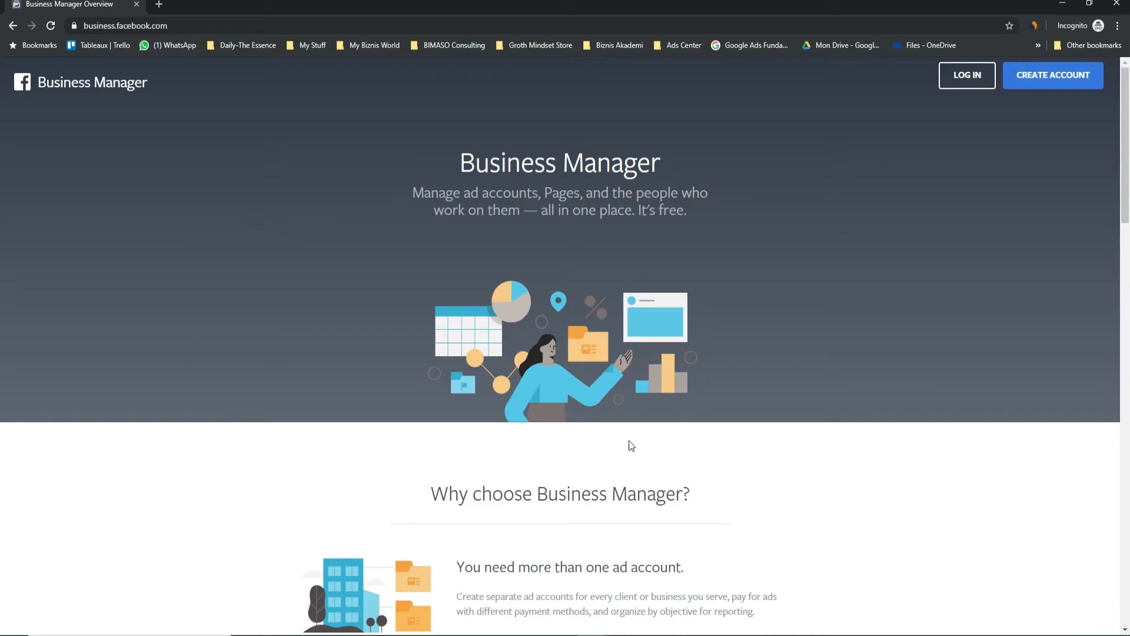
scroll(525, 391, "down", 1)
scroll(540, 385, "up", 1)
Step: Log into Facebook with the account password from the Create Account prompt
left_click(1050, 78)
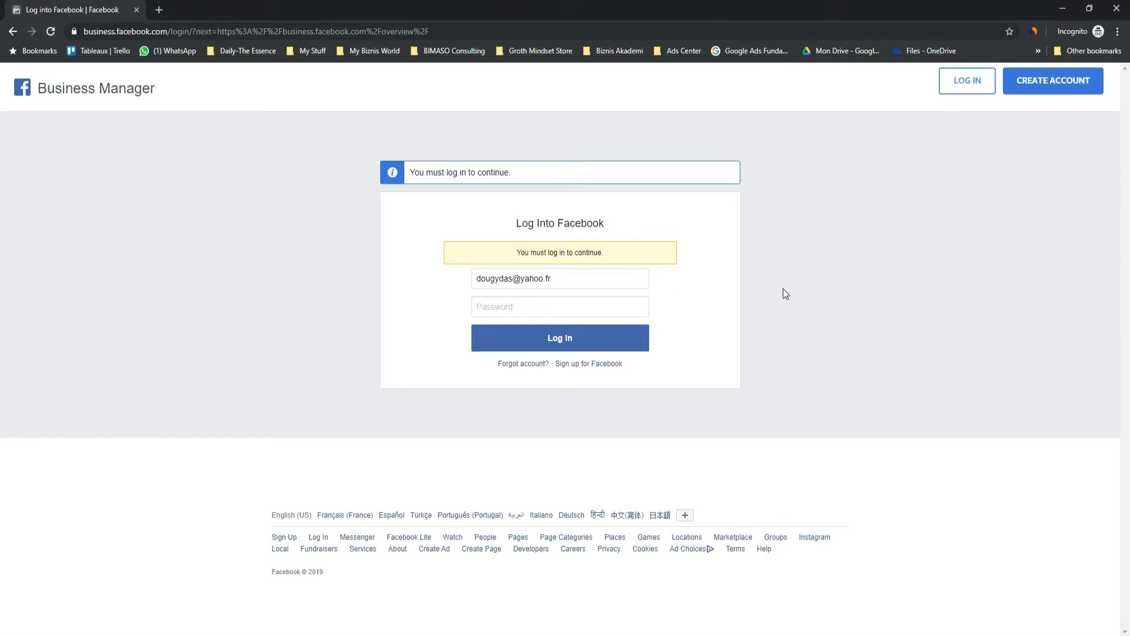
type("*******************")
key("Return")
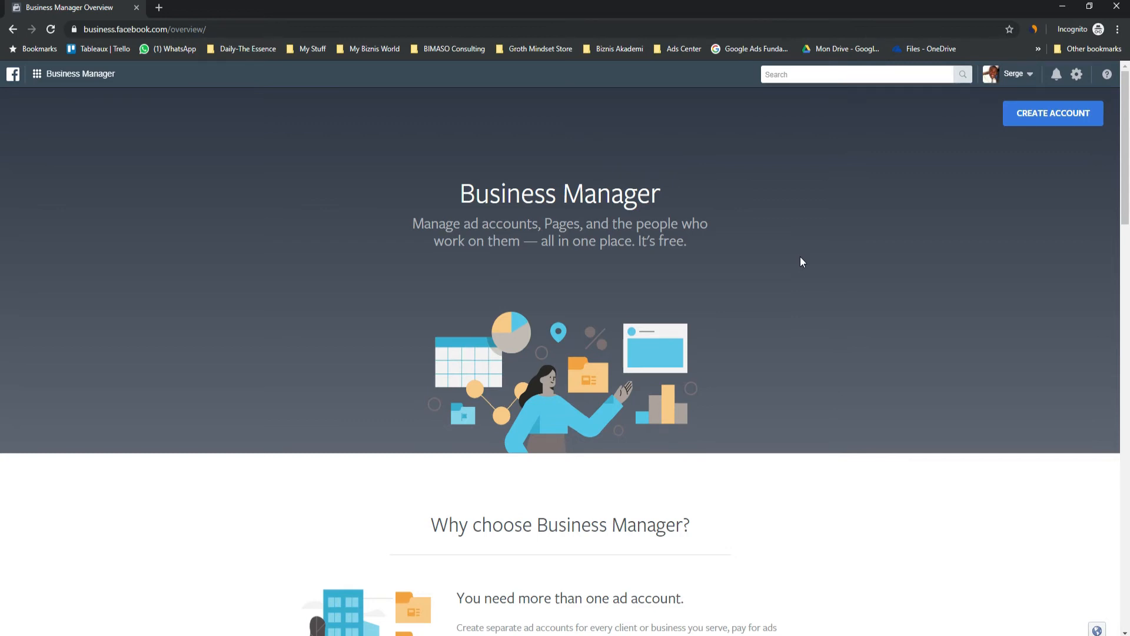
Step: Name the new business 'All my store' and enter the business email address
left_click(1054, 115)
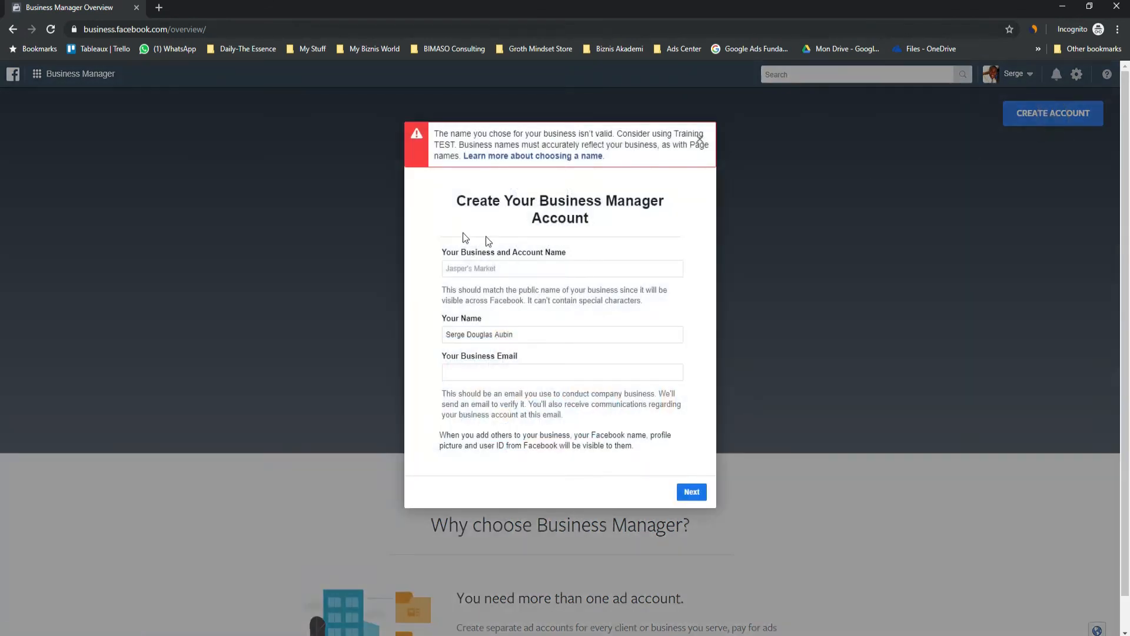
left_click(510, 269)
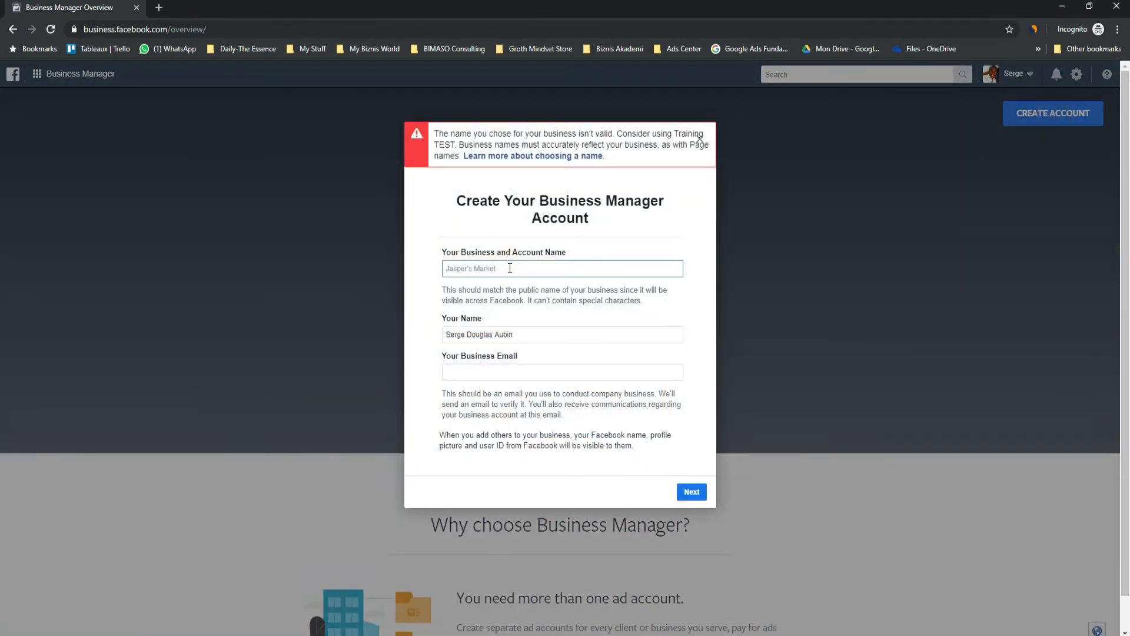
type("All my store")
left_click(518, 335)
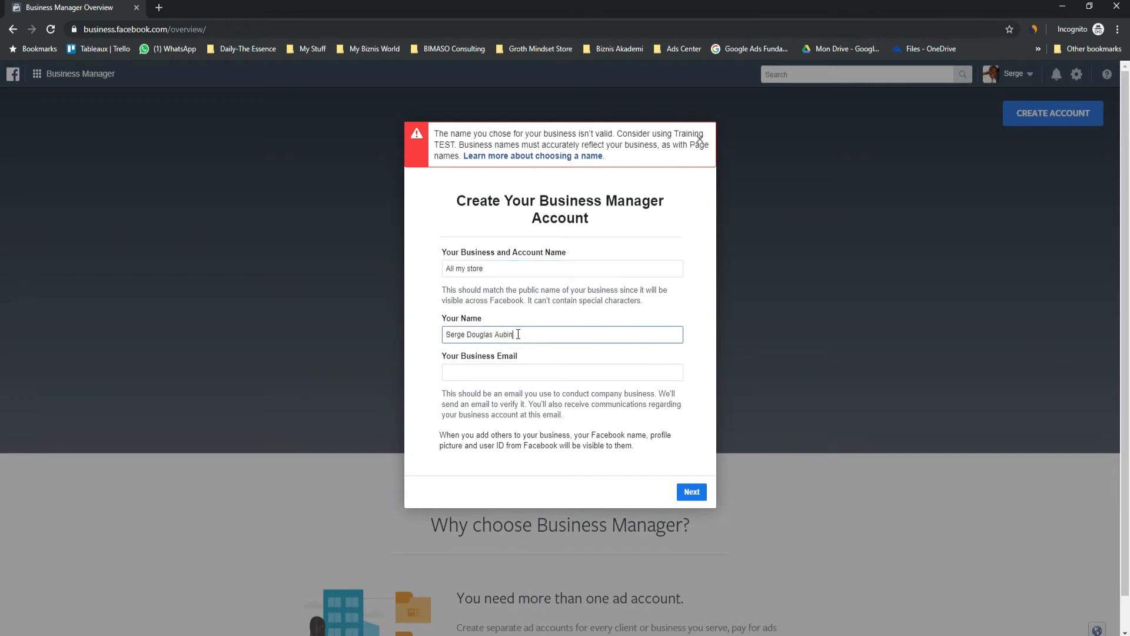
left_click(495, 371)
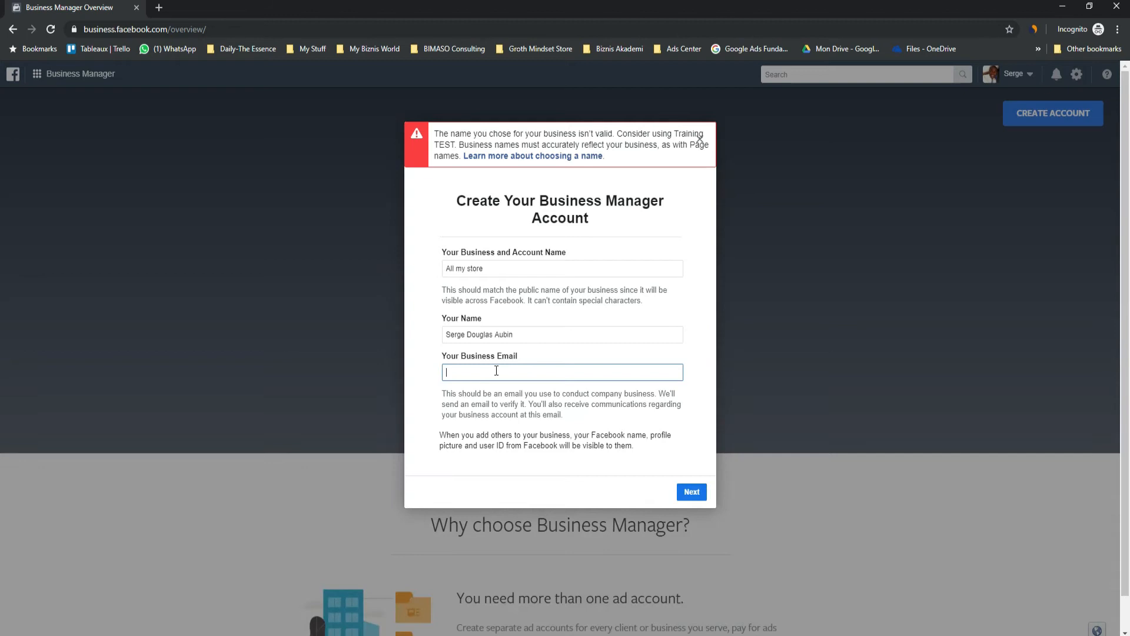
Step: Set the country to France and autofill the saved business address, city and postal code
left_click(691, 492)
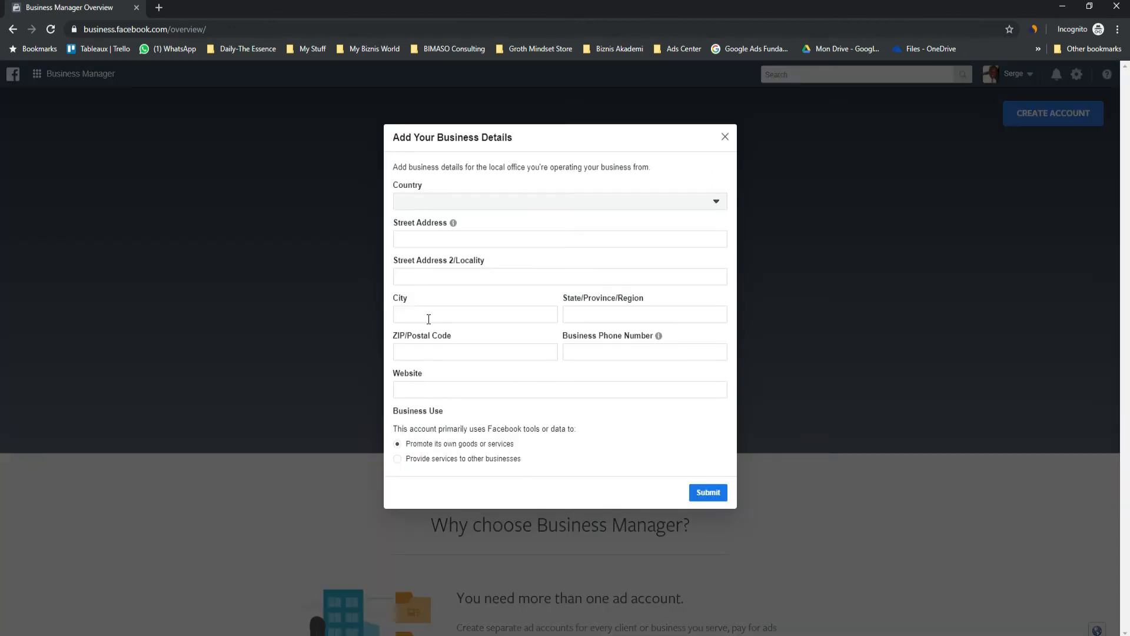
left_click(473, 206)
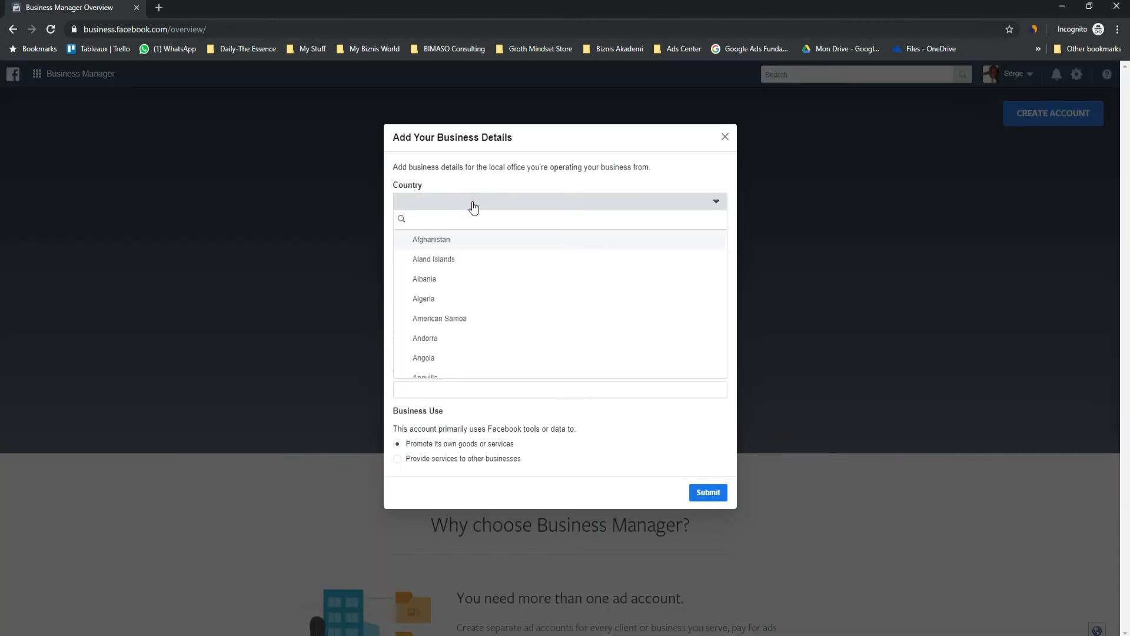
type("fr")
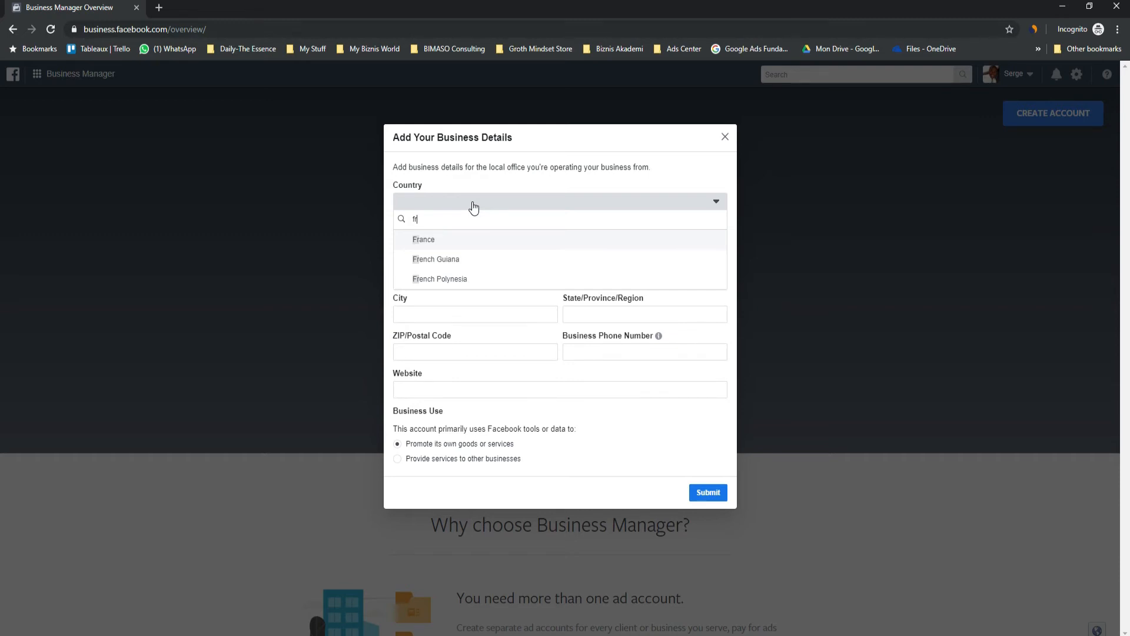
left_click(439, 240)
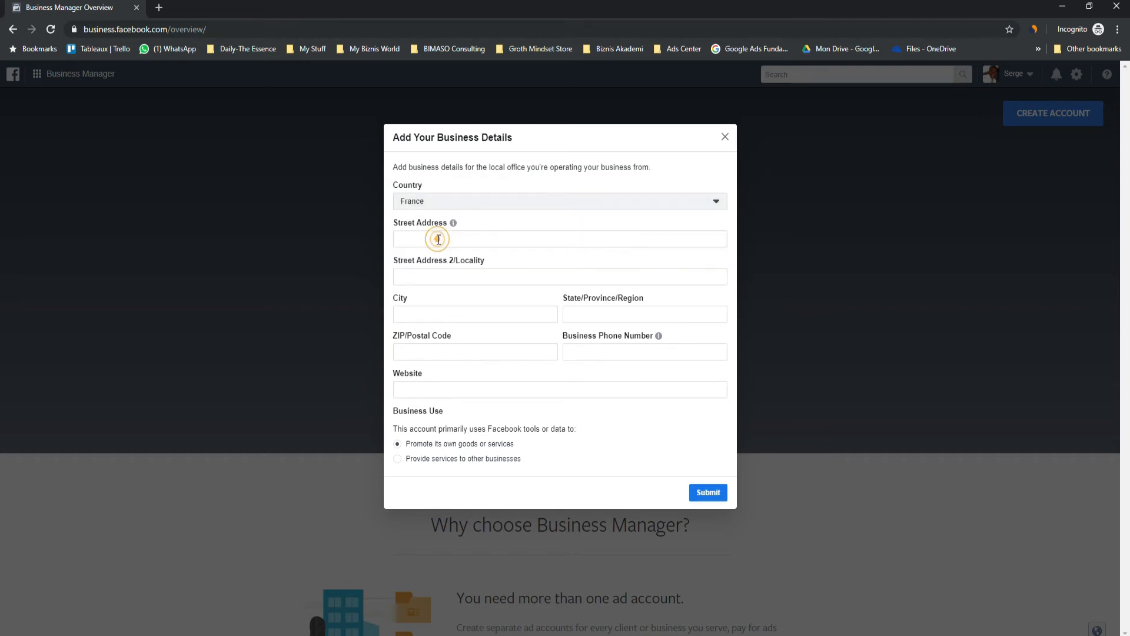
left_click(445, 275)
left_click(427, 304)
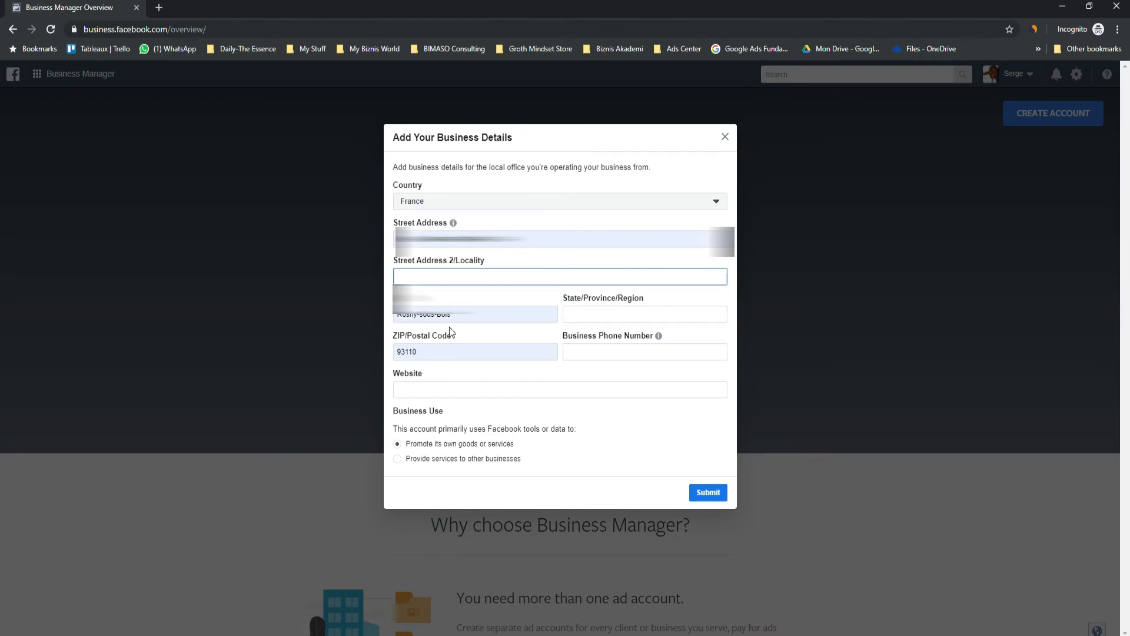
Step: Enter 'ile de France' as the state/province/region
left_click(615, 357)
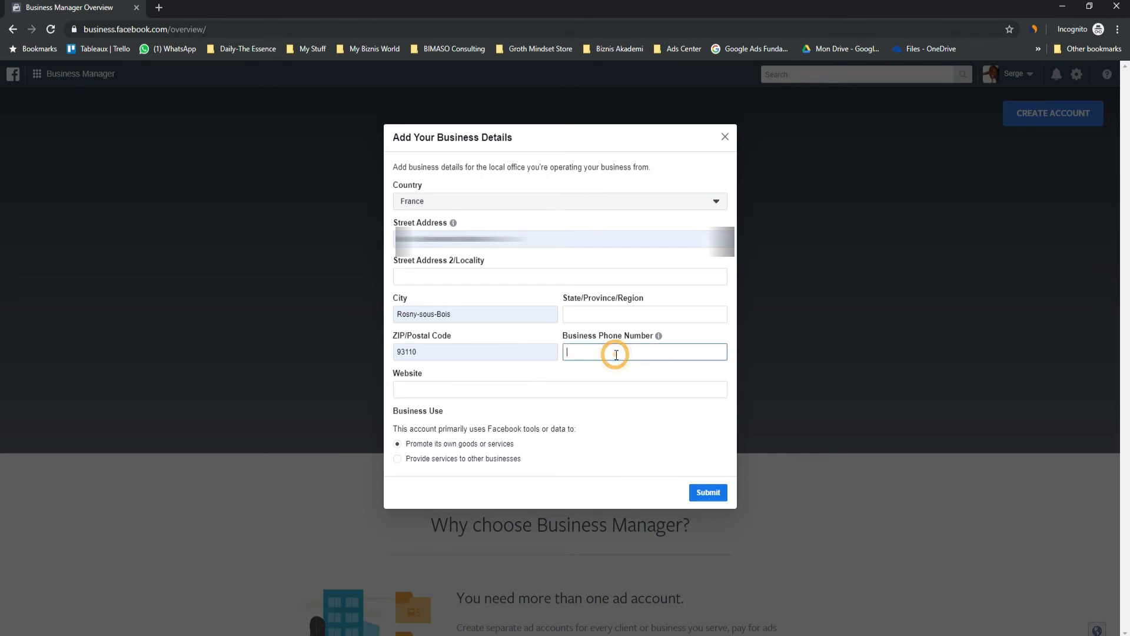
left_click(606, 315)
type("ile d")
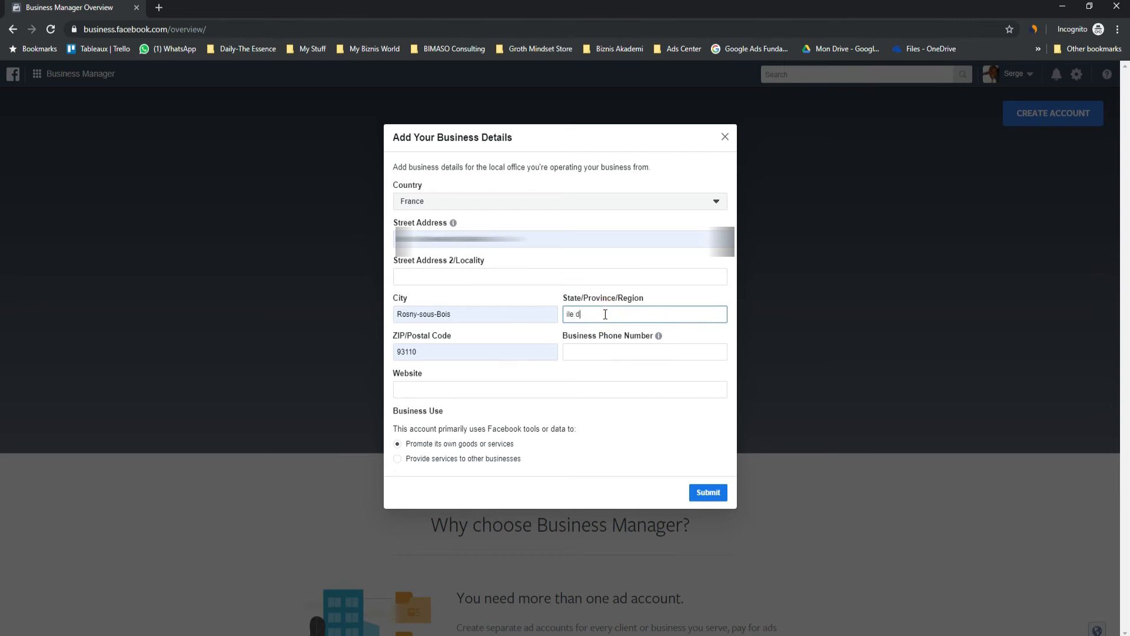
type("e France")
left_click(488, 388)
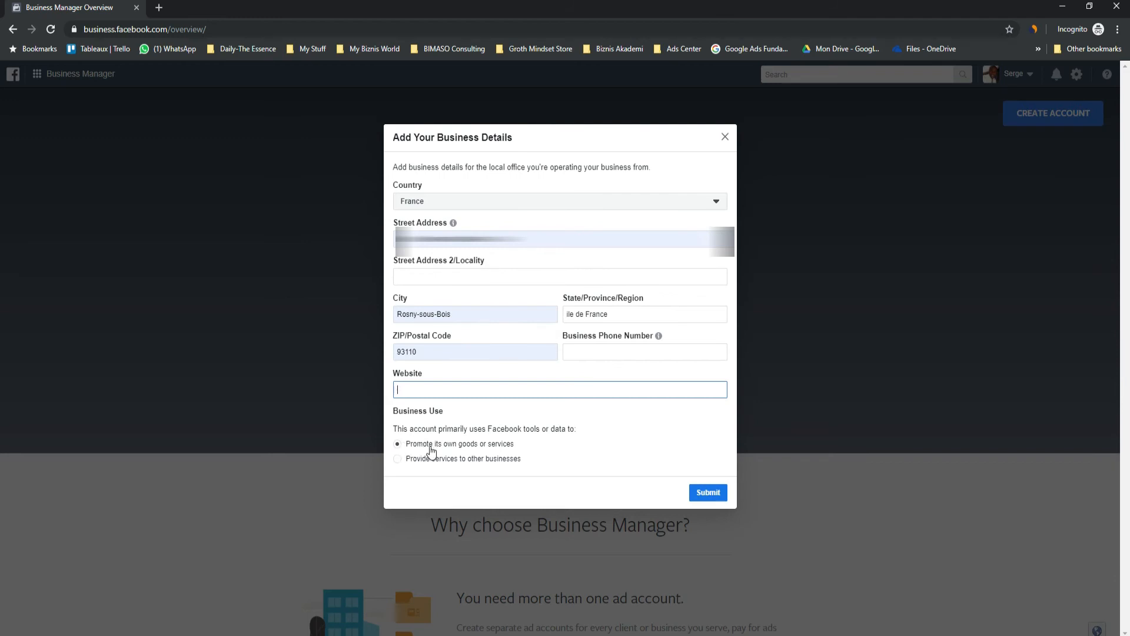
left_click(709, 492)
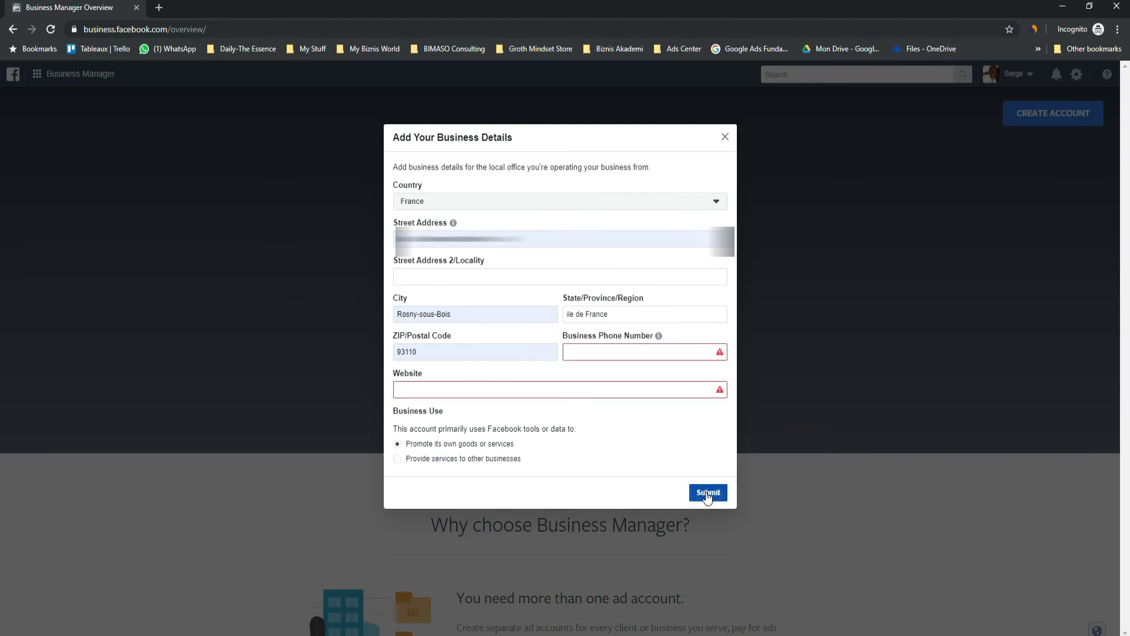
left_click(614, 352)
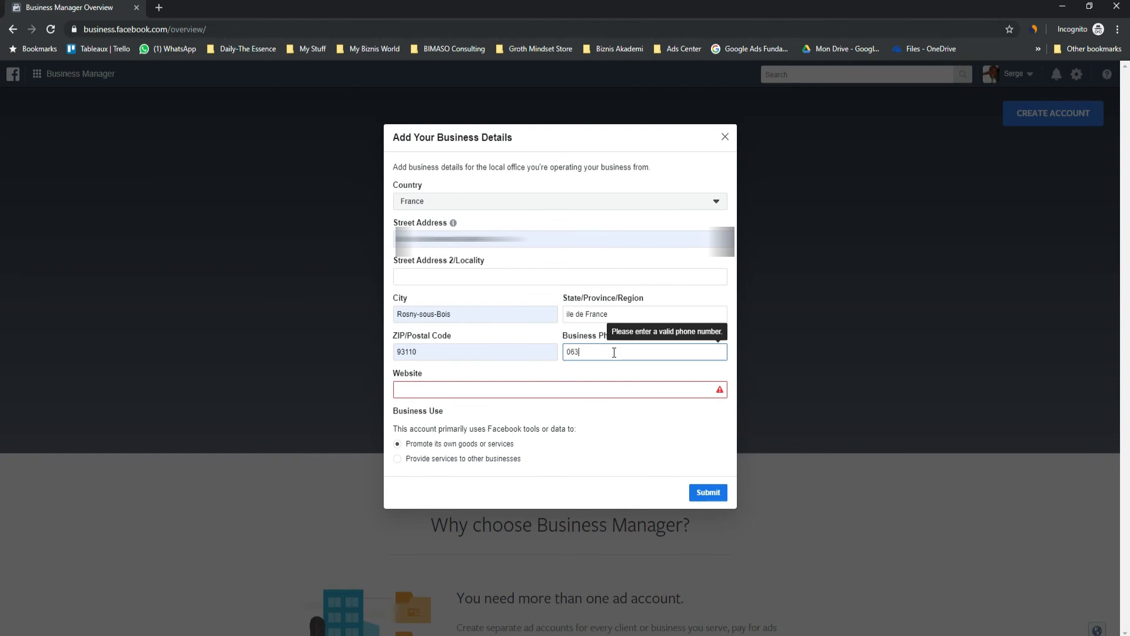
left_click(475, 393)
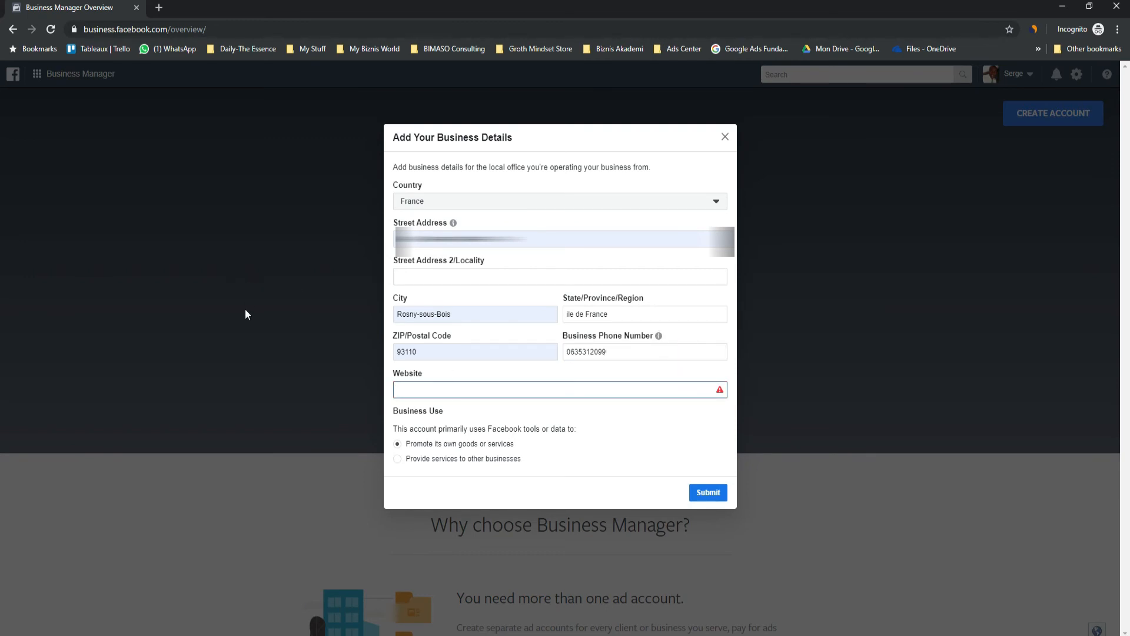
type("www")
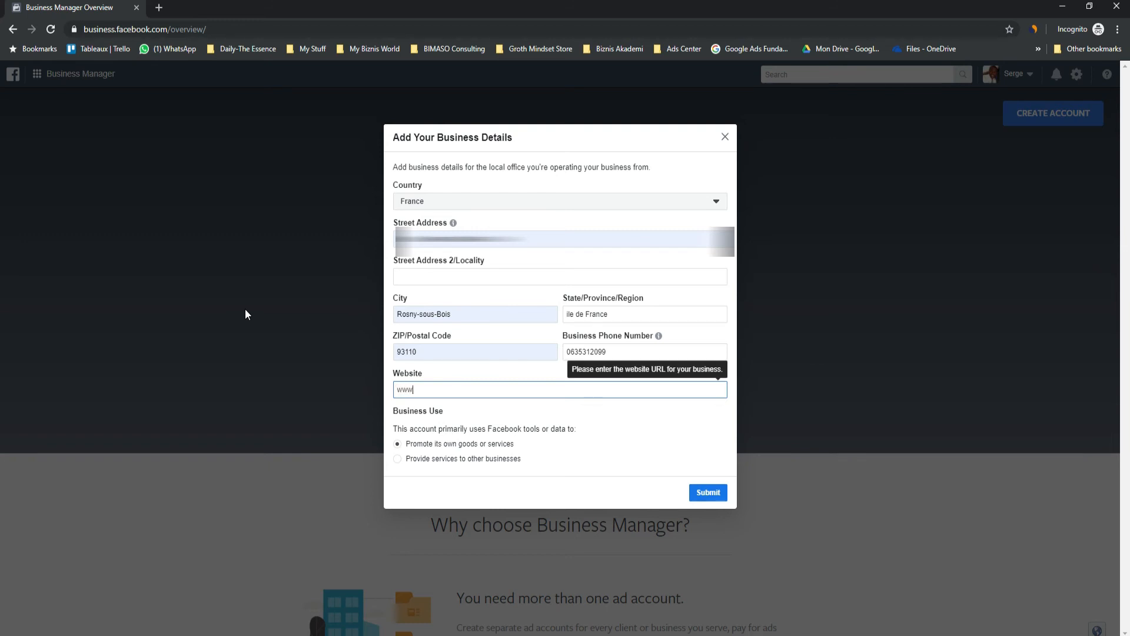
type(".sh")
type("pi")
type("golf")
type(".mysho")
type("pify")
type(".com")
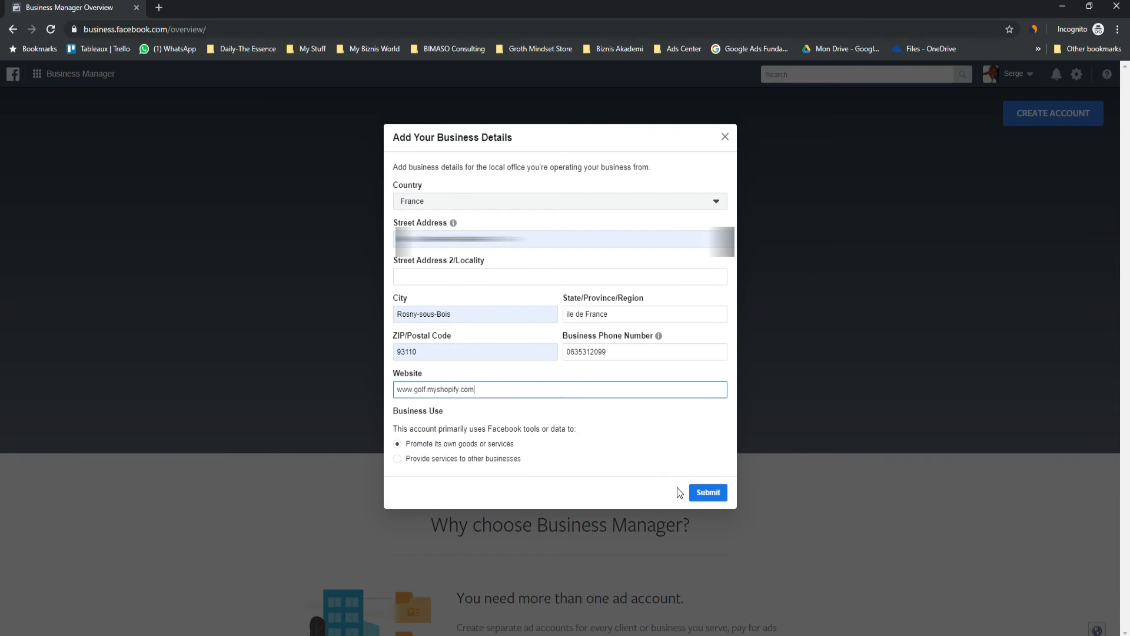
left_click(713, 495)
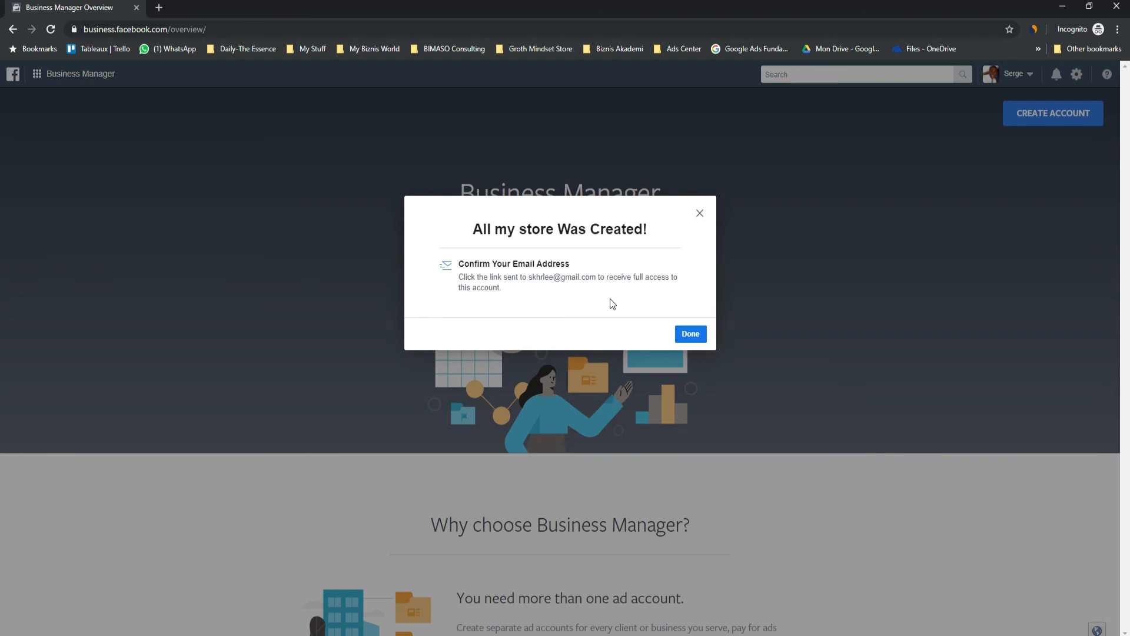
Step: Close the 'All my store Was Created!' confirmation with Done
left_click(694, 334)
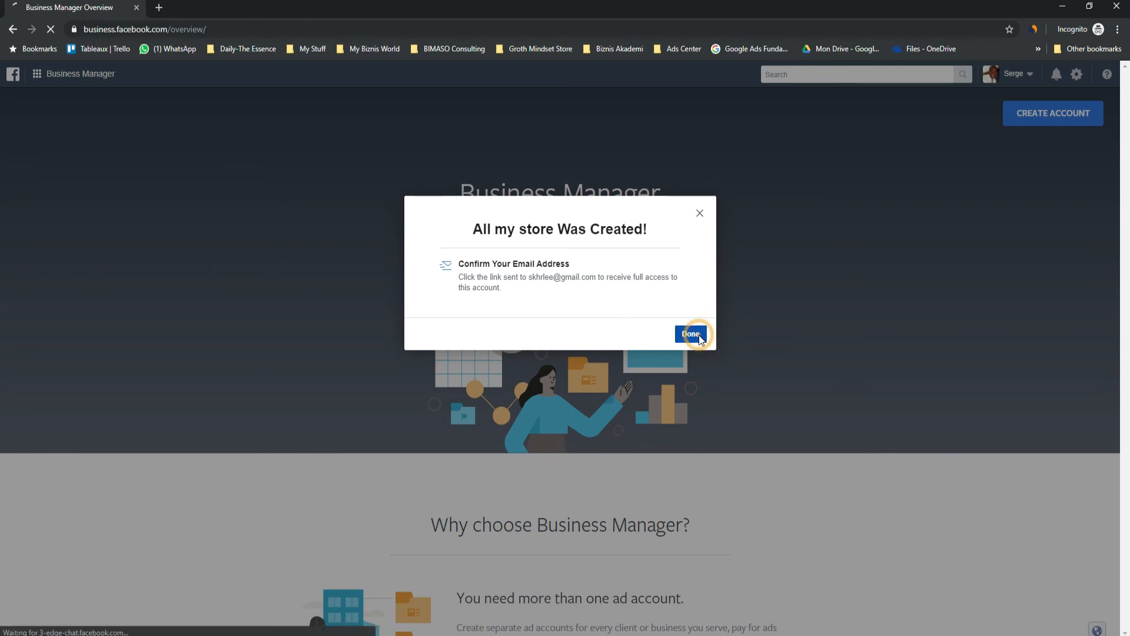